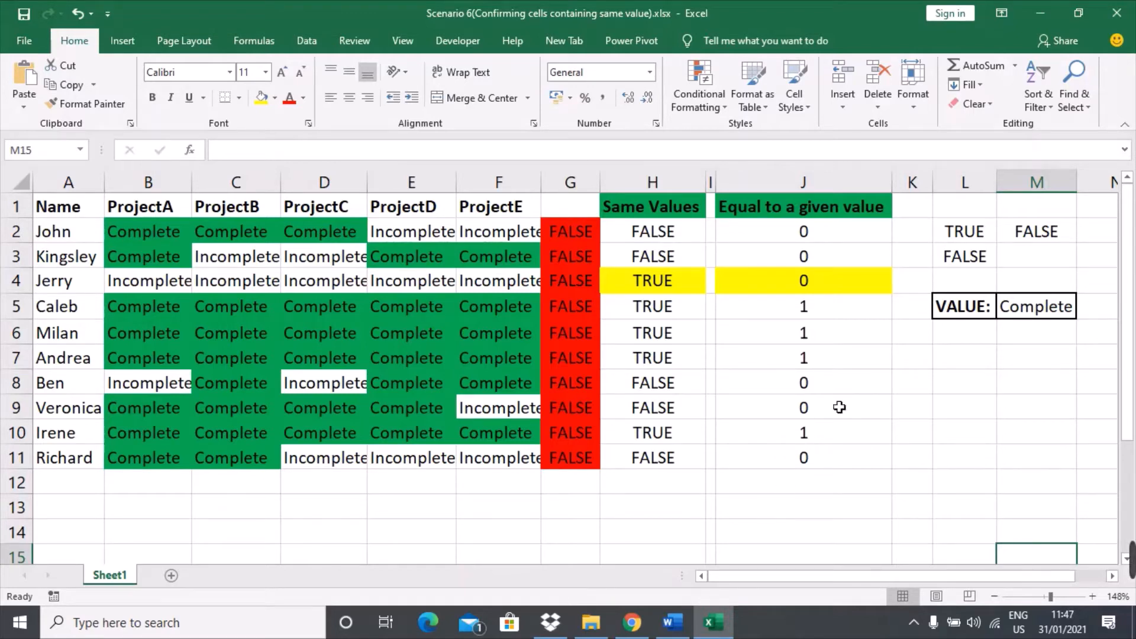
- Examine the equality comparison formulas in cells L2, L3 and M2 and the project cells they reference
click(974, 233)
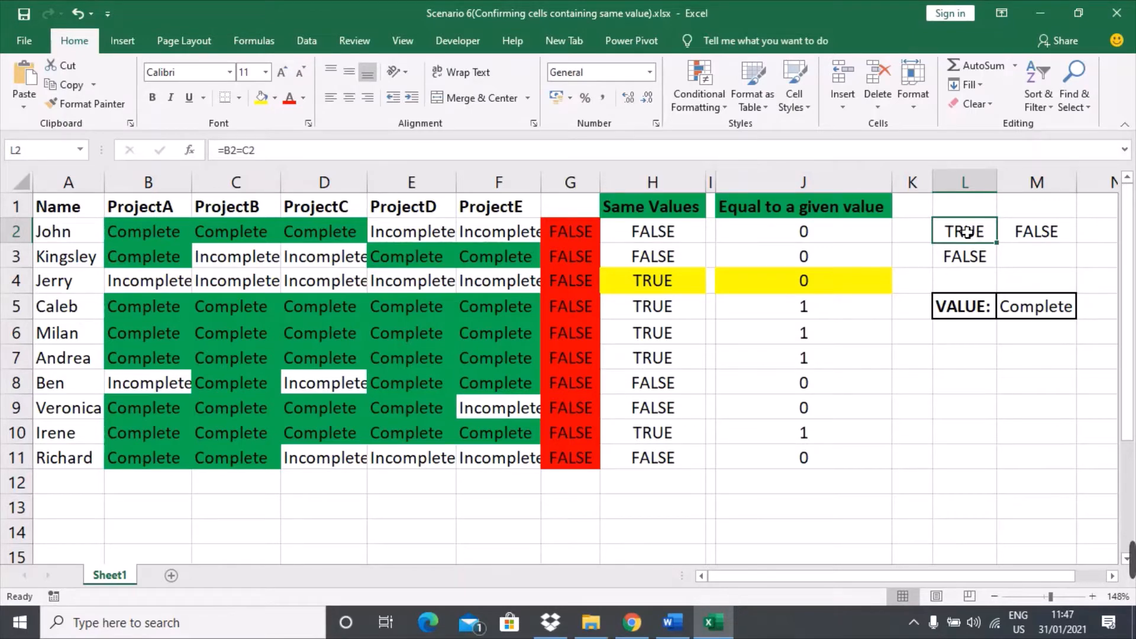
double_click(967, 232)
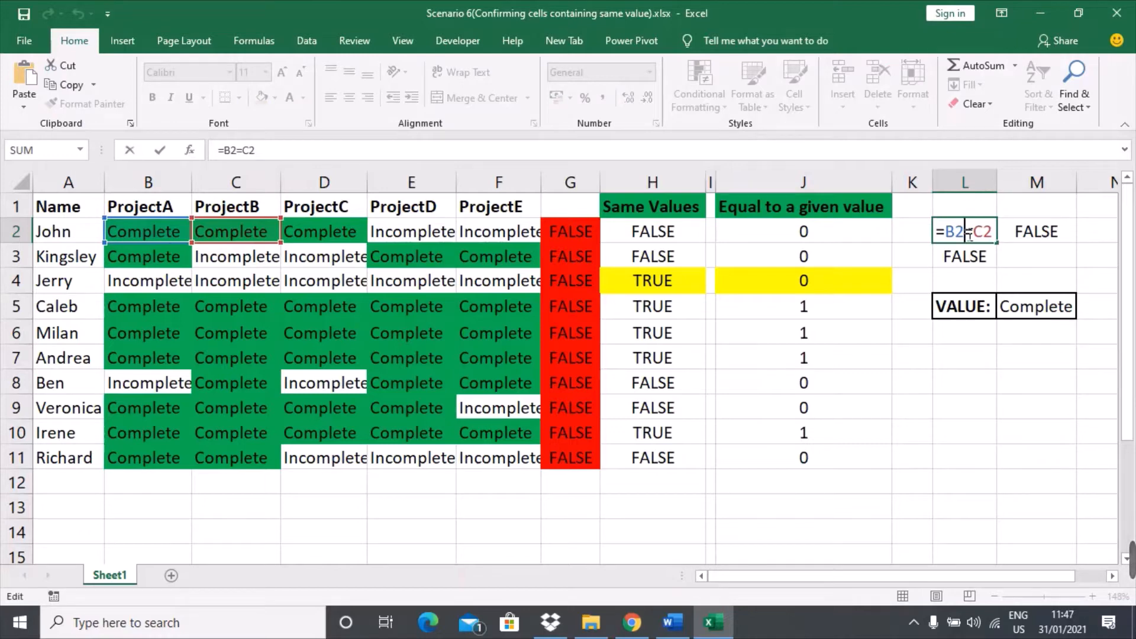
key(Return)
double_click(967, 260)
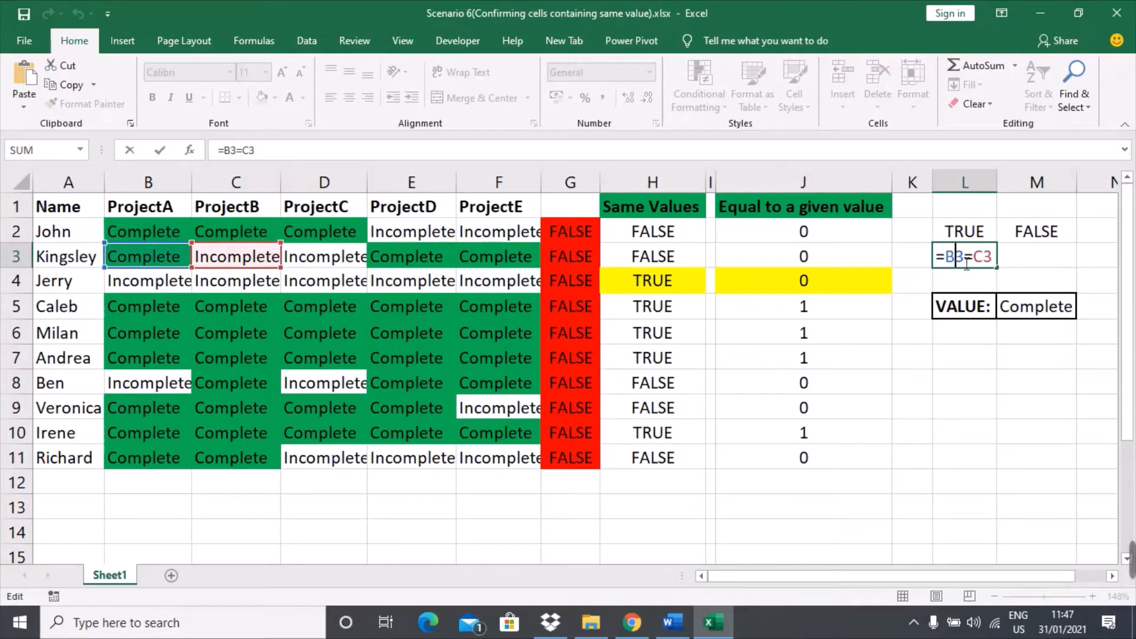
key(ctrl+Return)
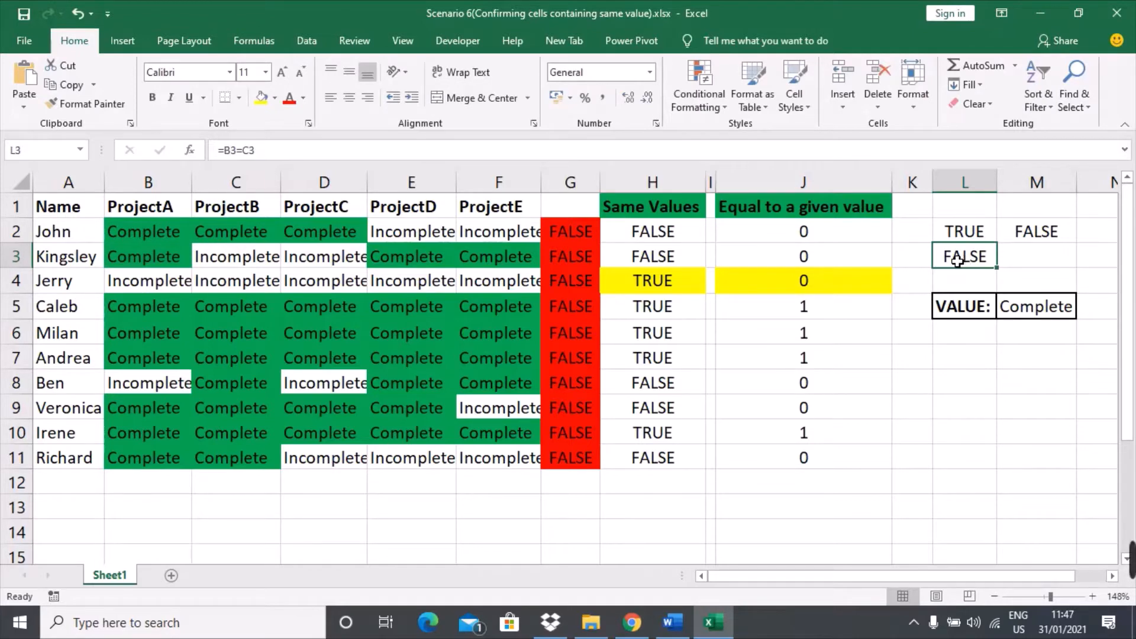
double_click(1044, 237)
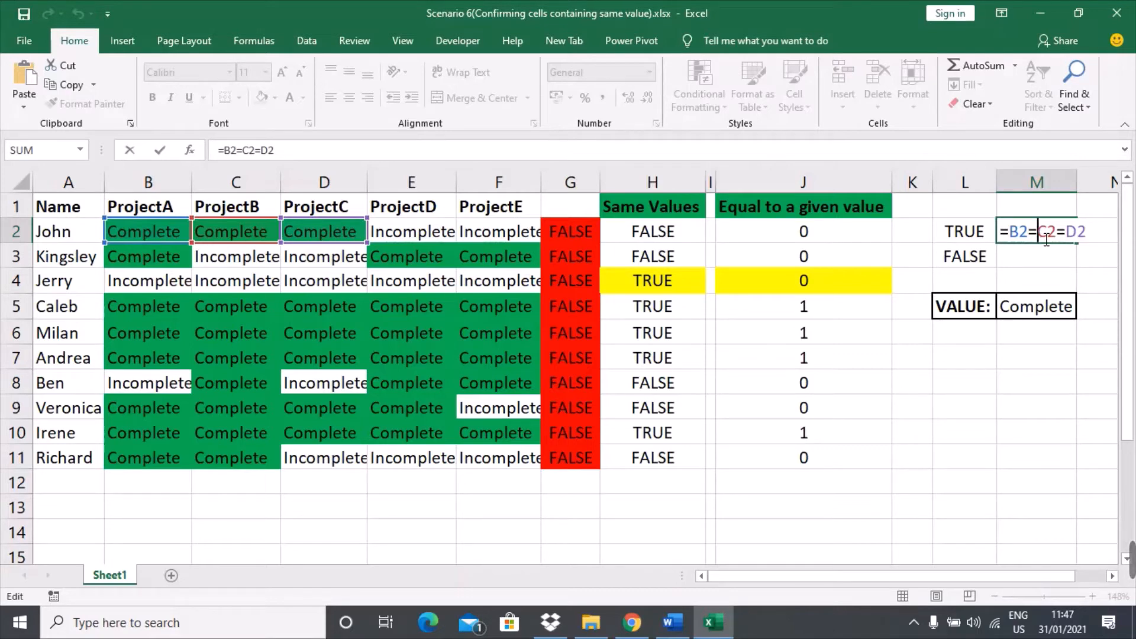
key(ctrl+Return)
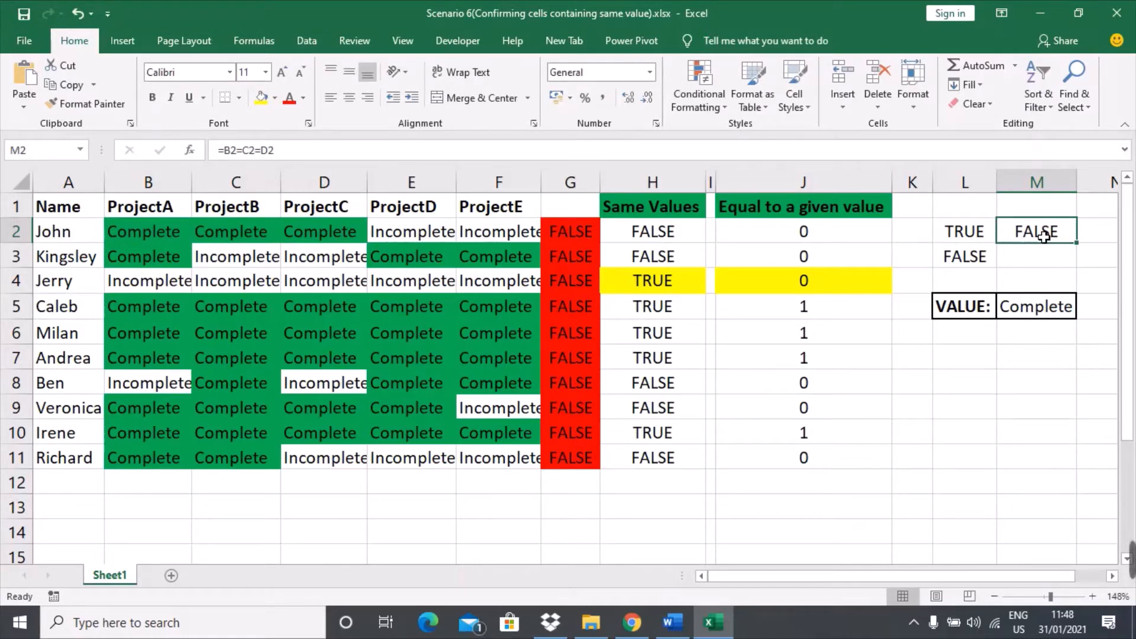
- Inspect the chained equality formula in G2 that compares all five project columns
click(596, 187)
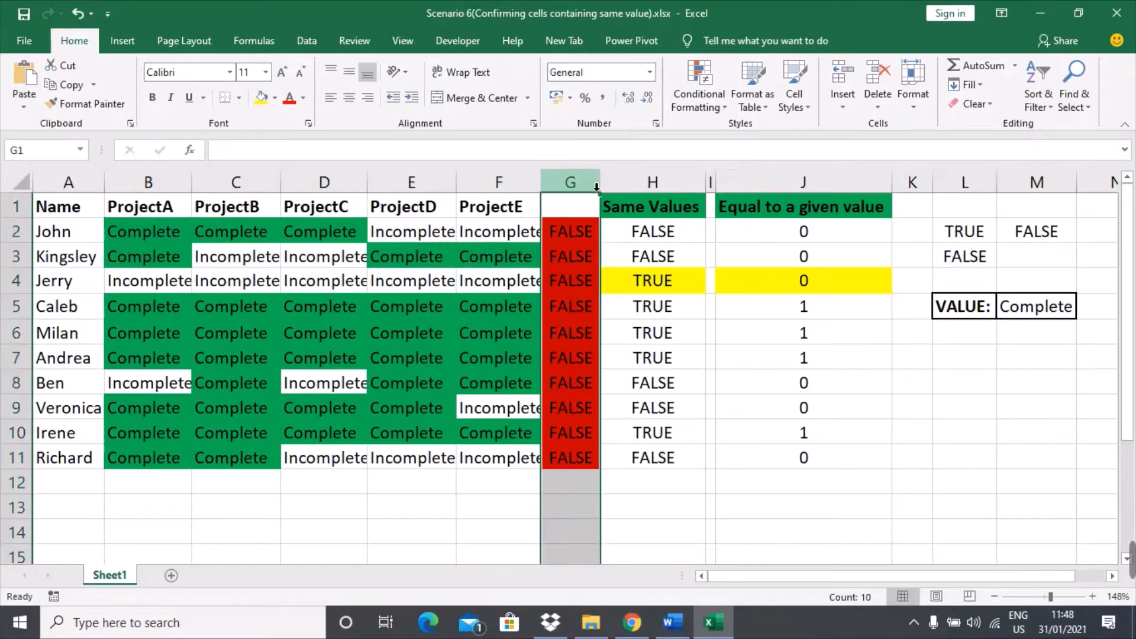
double_click(573, 233)
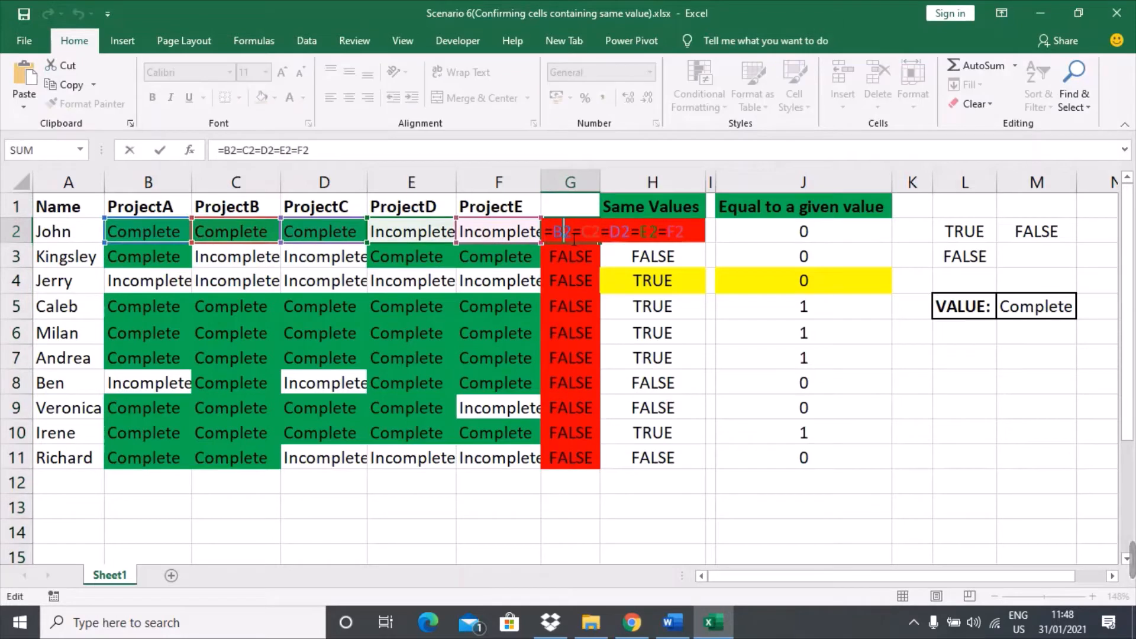
key(Escape)
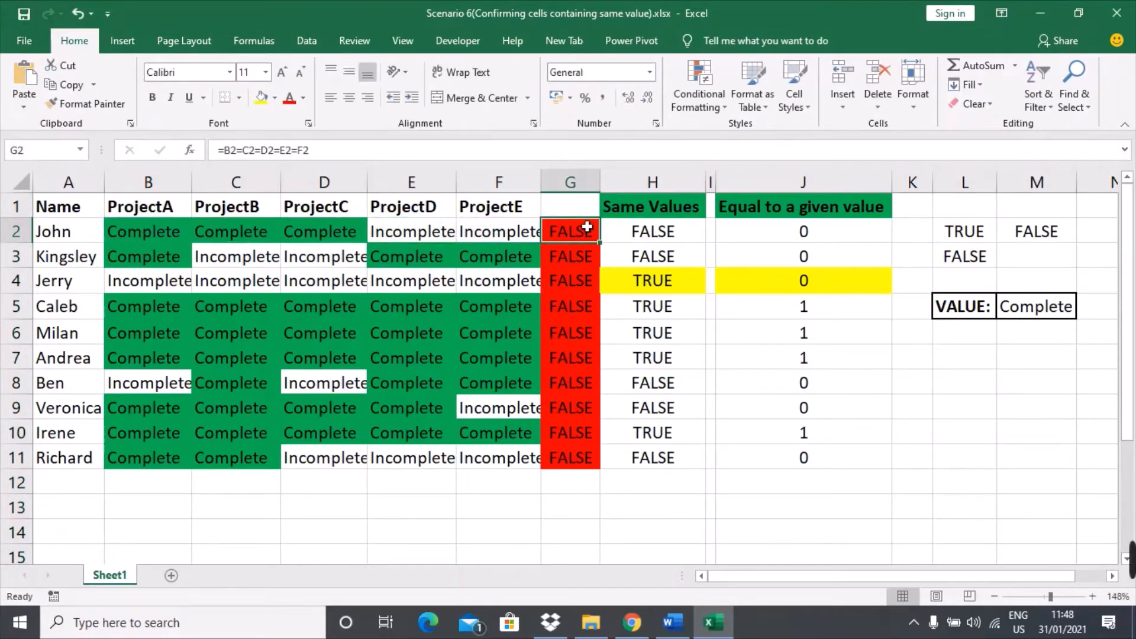
- Inspect the IF and COUNTIF formulas in H2 under Same Values and J2 under Equal to a given value
click(629, 191)
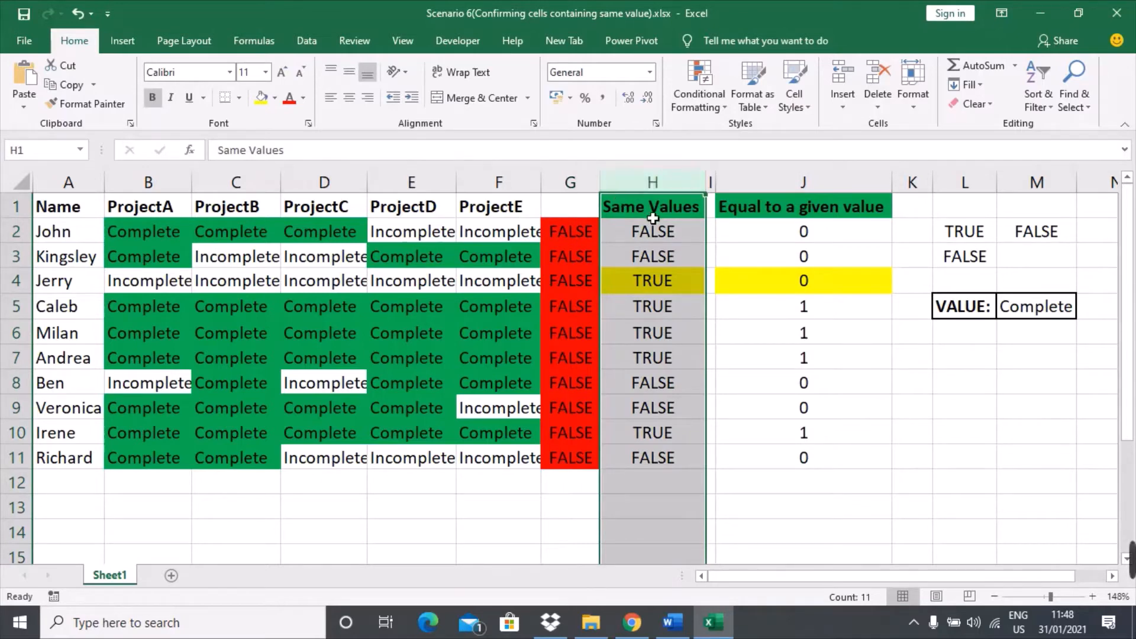
click(660, 236)
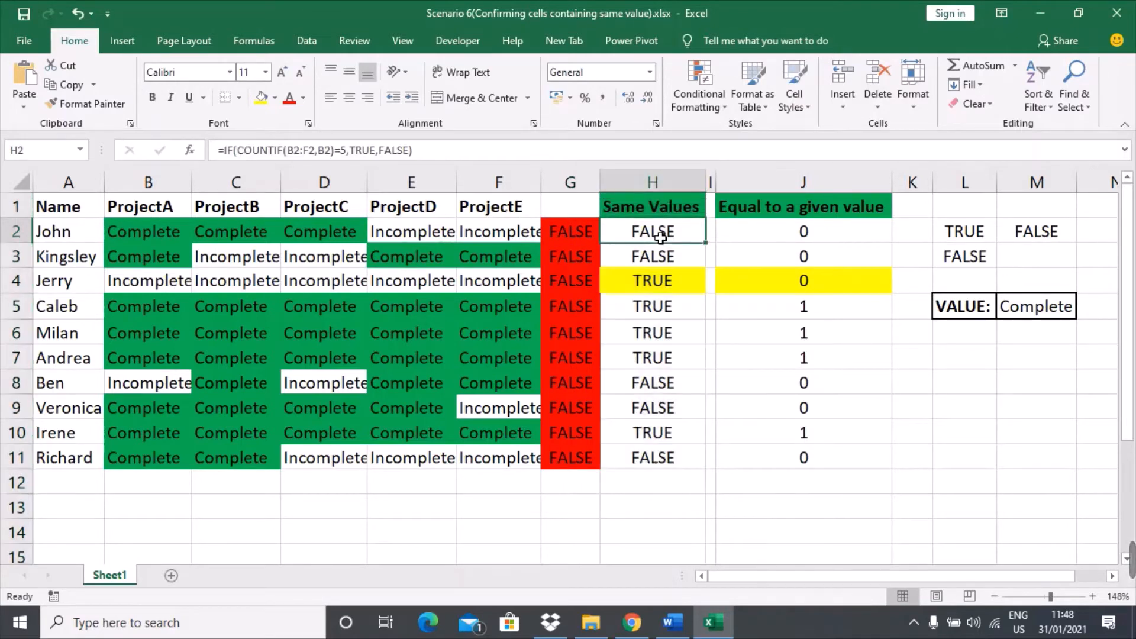
double_click(660, 237)
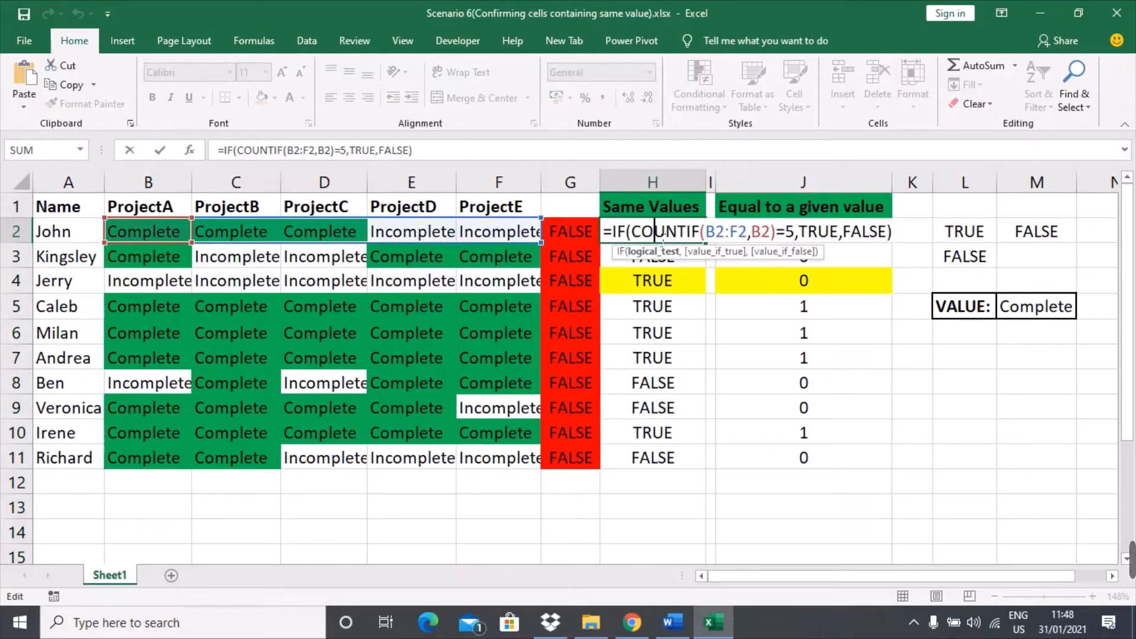
key(Escape)
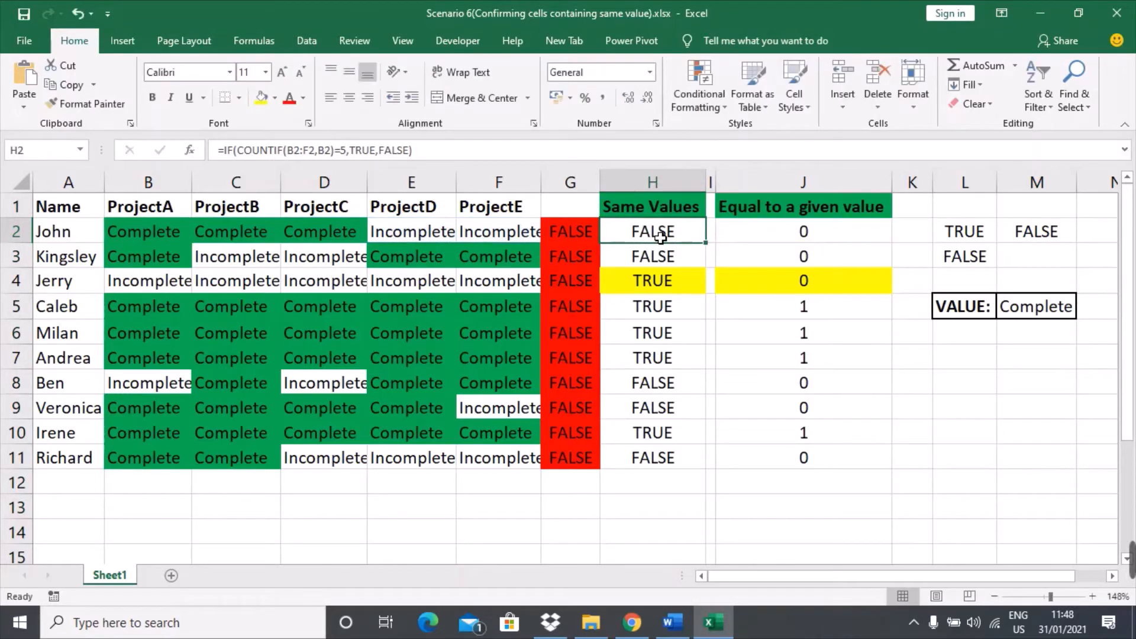
double_click(785, 240)
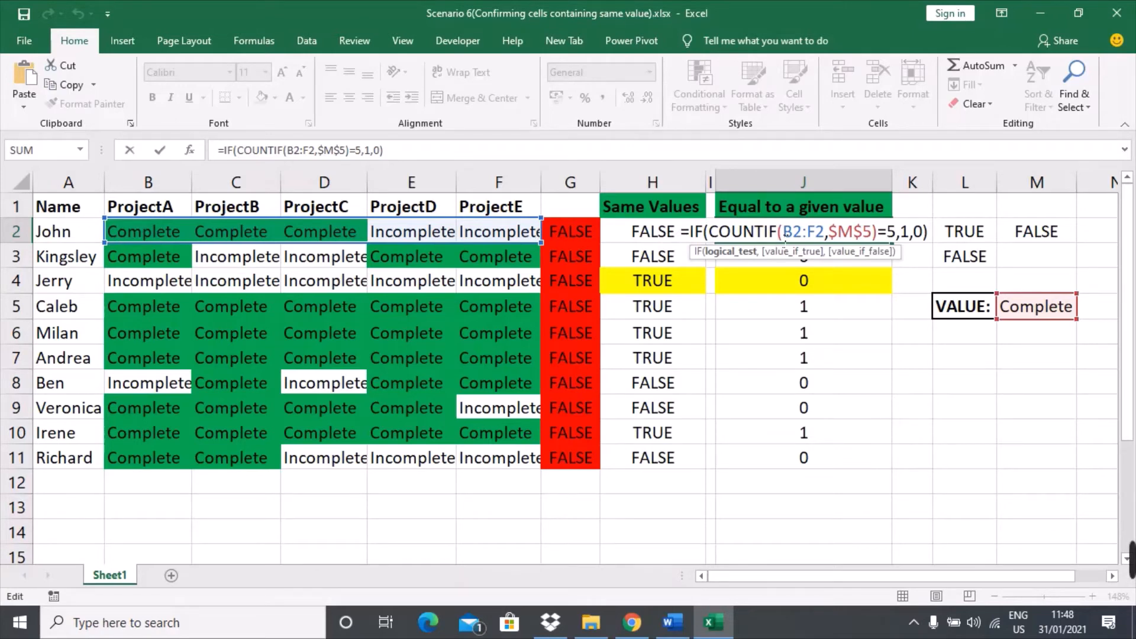
key(ctrl+Return)
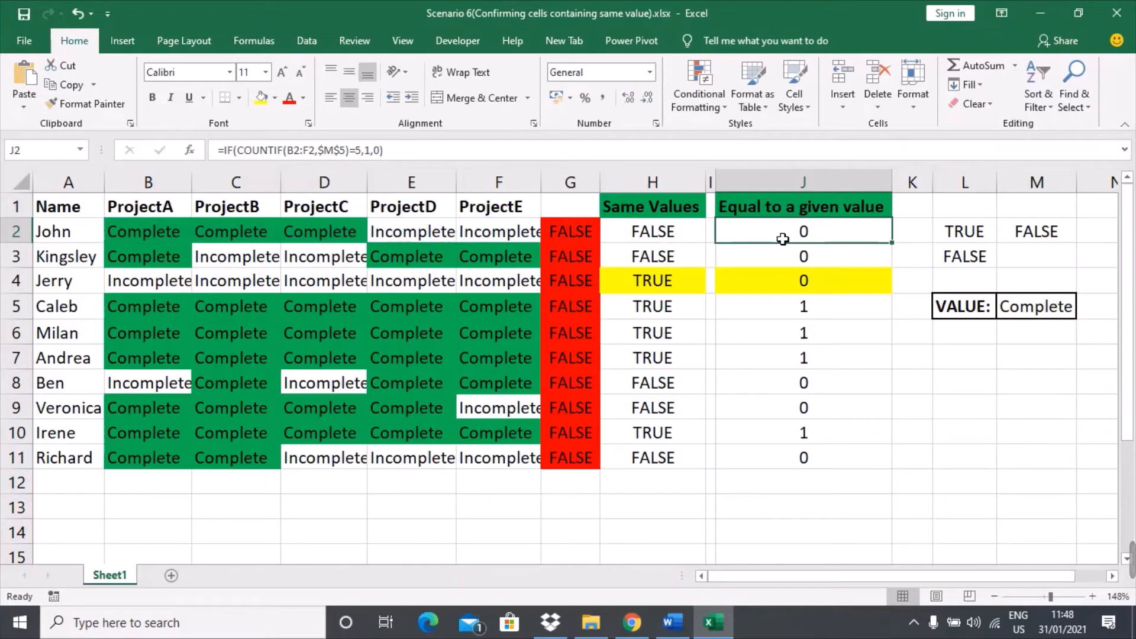
- Examine each argument of the H2 formula: the COUNTIF range, its criteria, the required count and the value if true
double_click(668, 232)
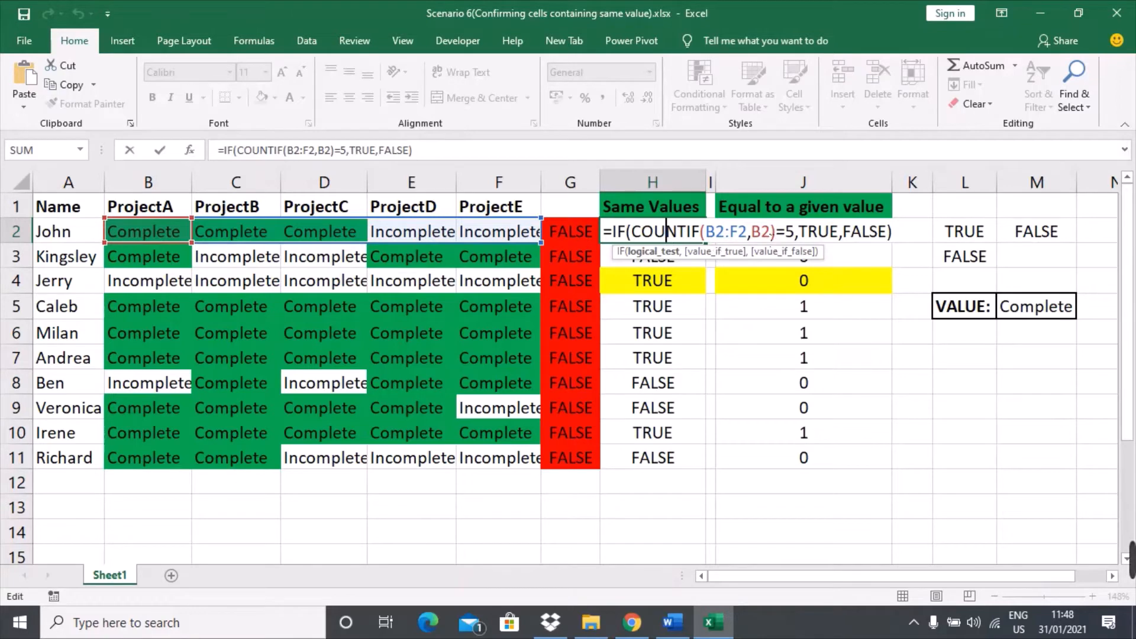
click(744, 251)
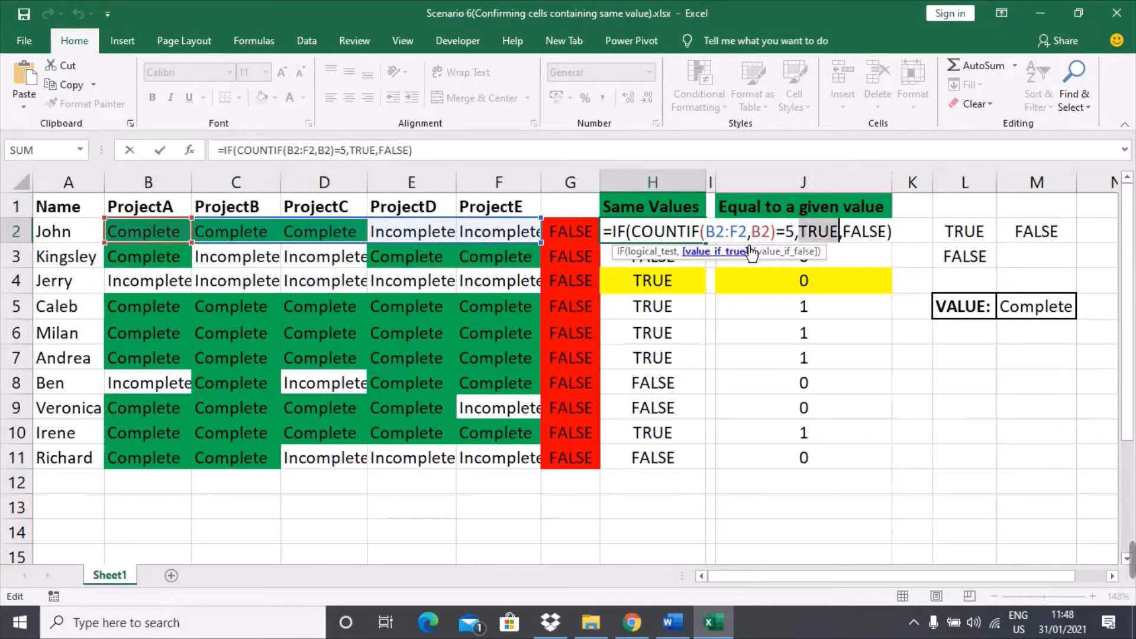
drag(748, 233, 710, 234)
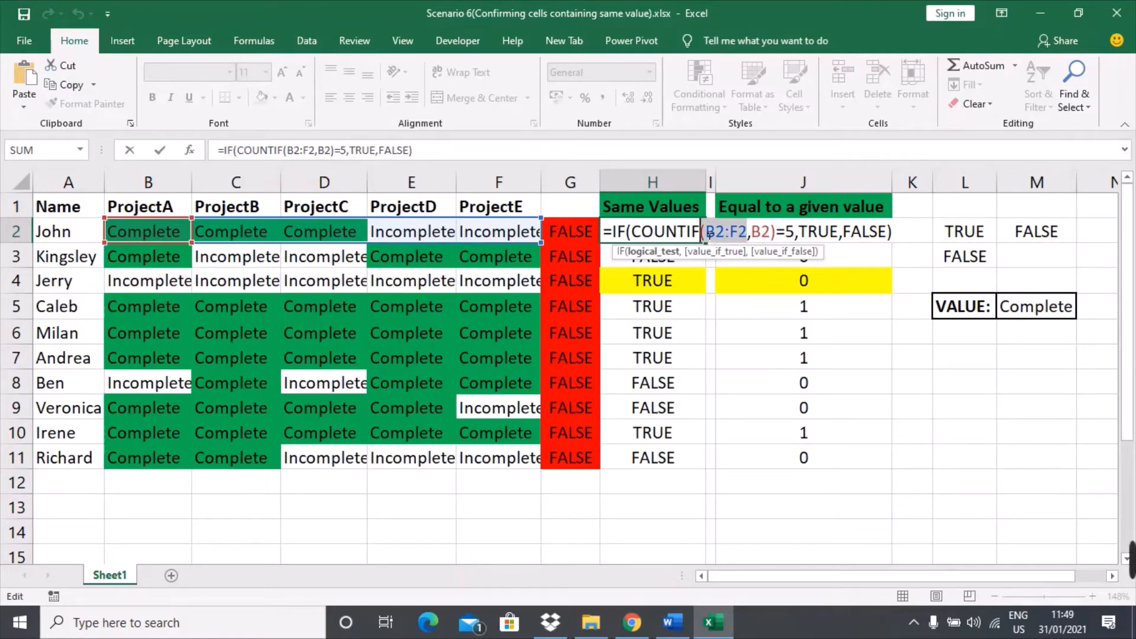
click(771, 236)
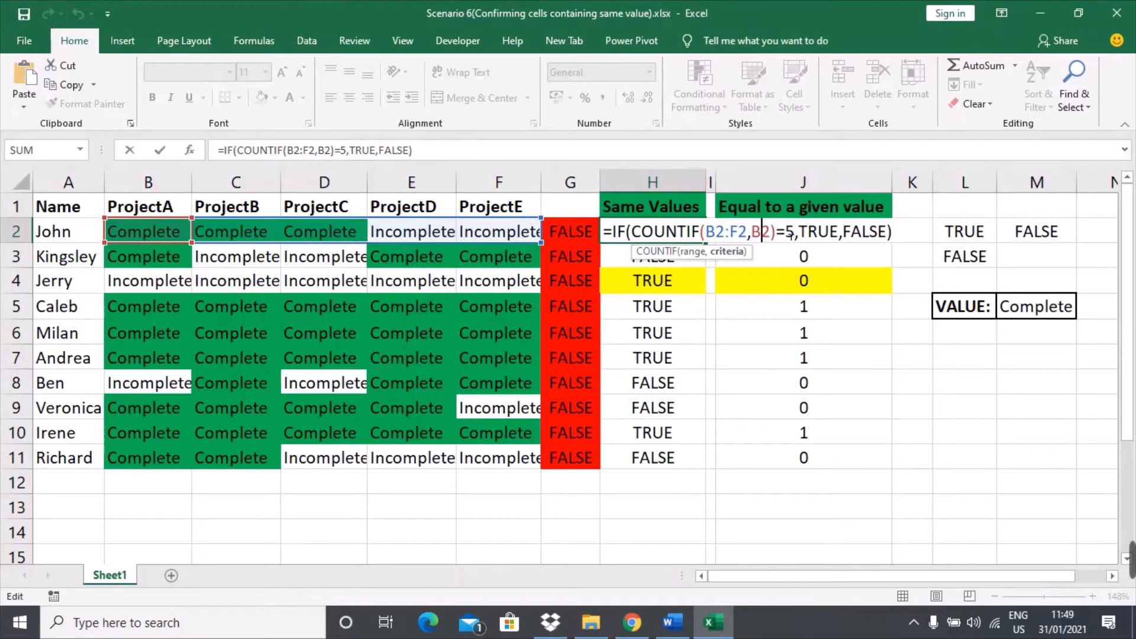
click(786, 233)
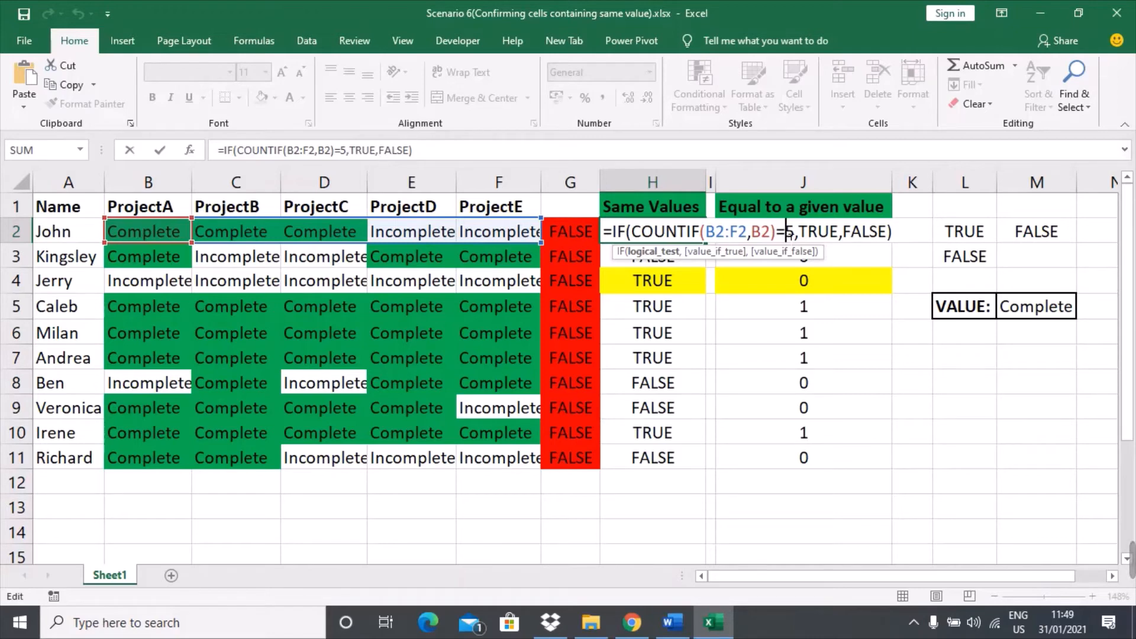
click(805, 236)
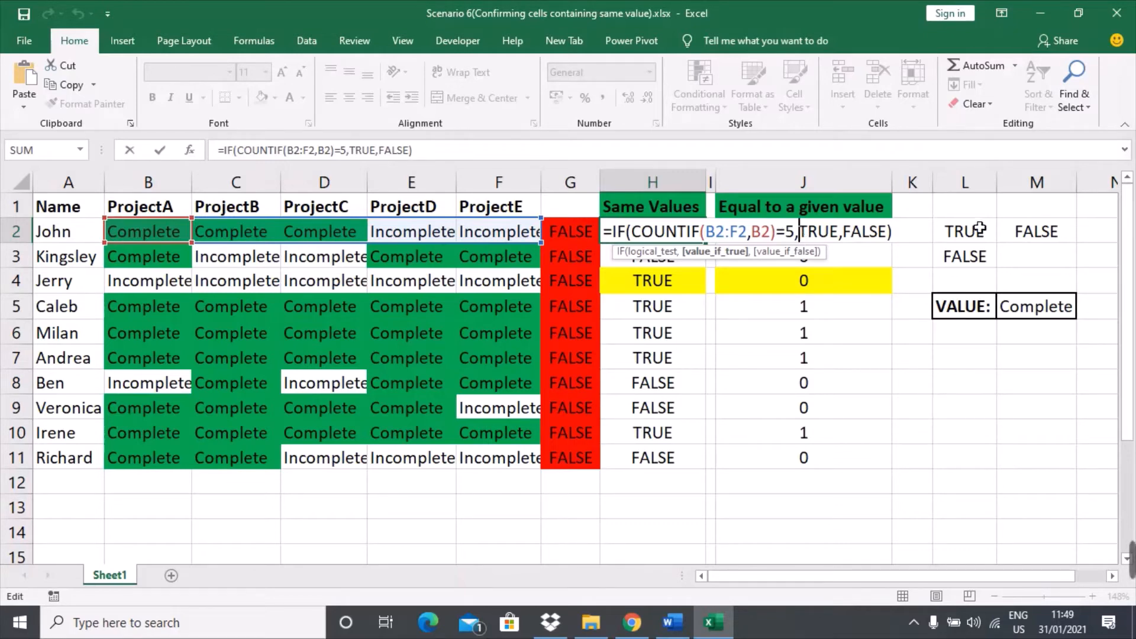
click(845, 232)
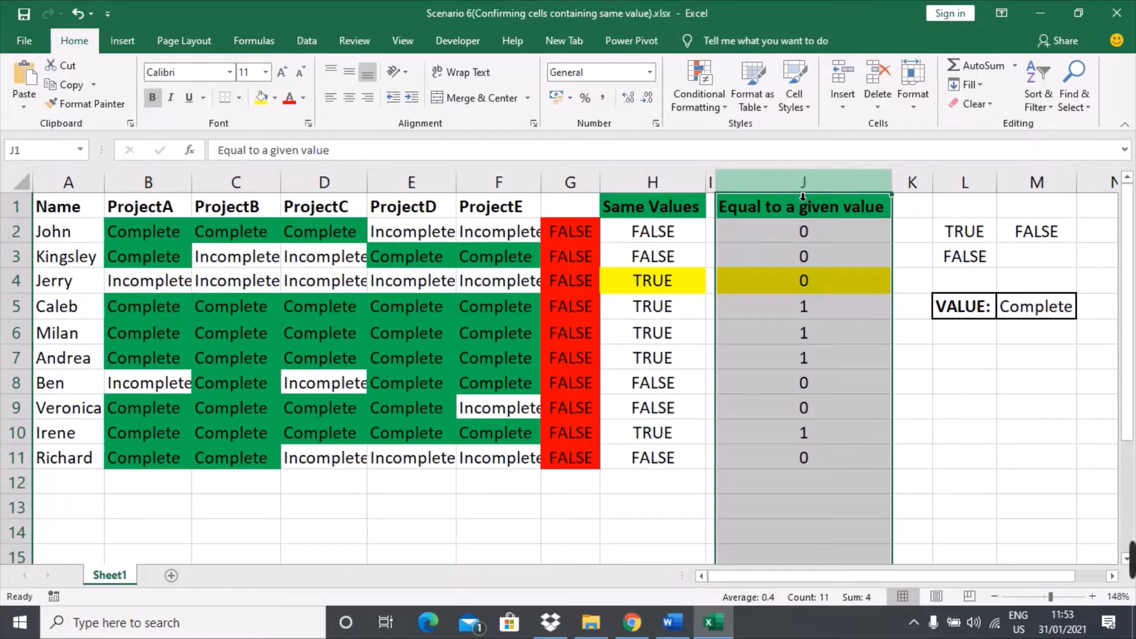
- Compare the COUNTIF criteria argument in the H2 formula with the one in the J2 formula
click(646, 238)
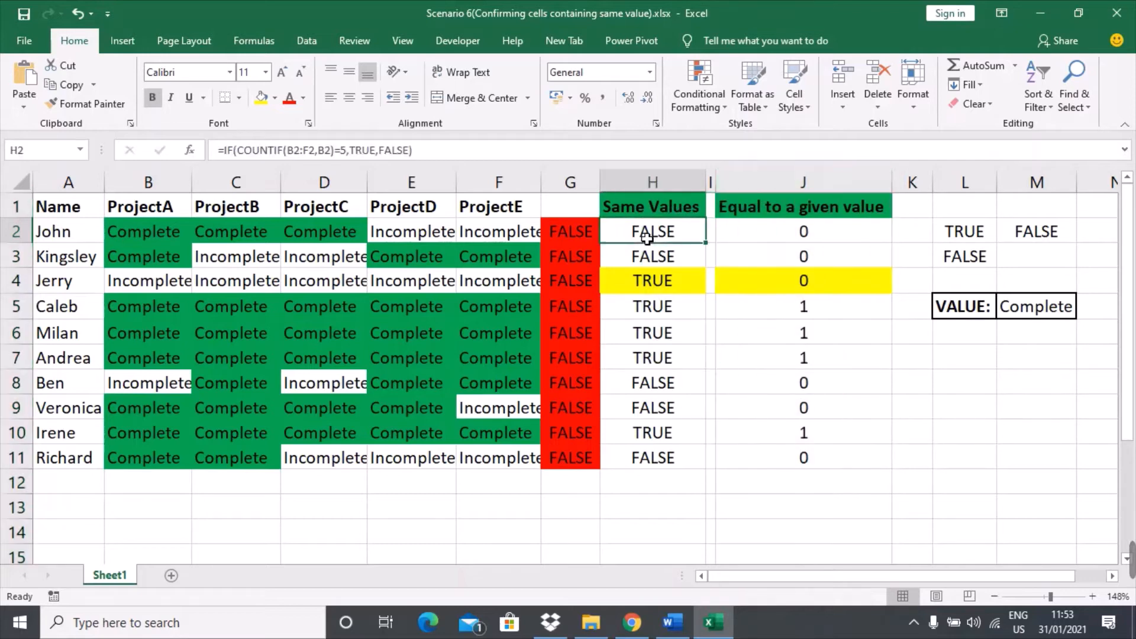
double_click(646, 233)
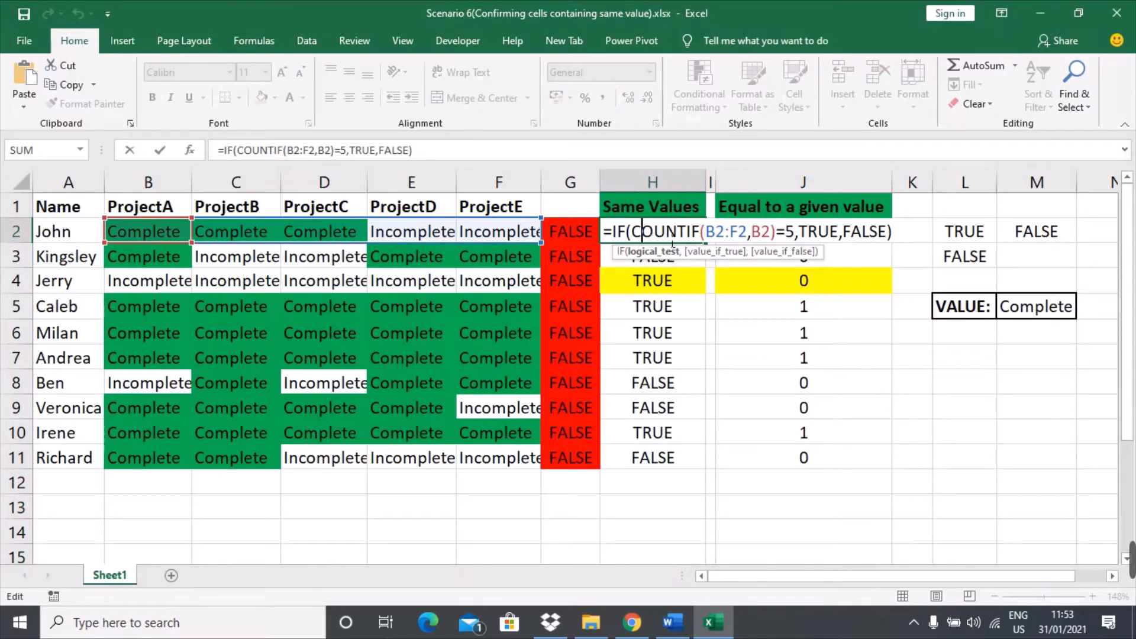
click(772, 241)
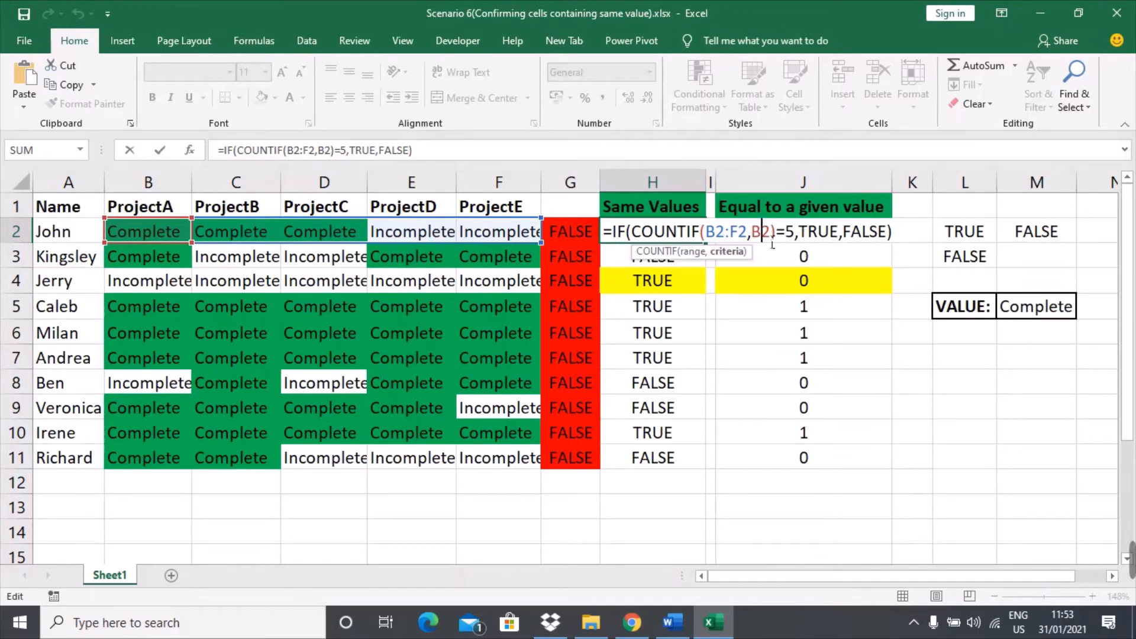
key(ctrl+Return)
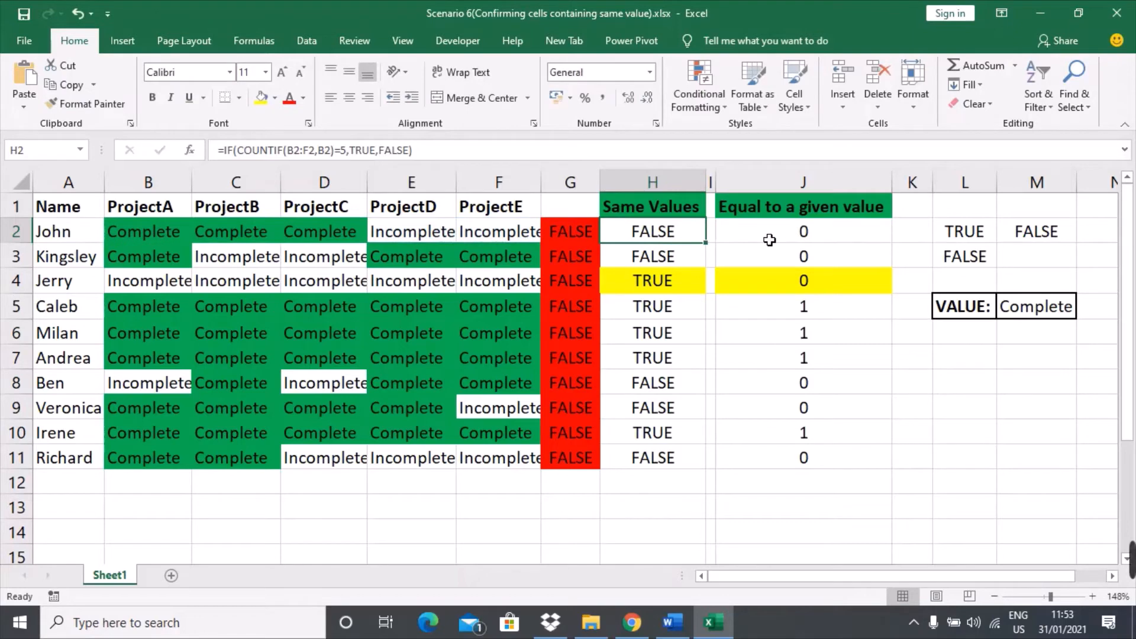
double_click(804, 239)
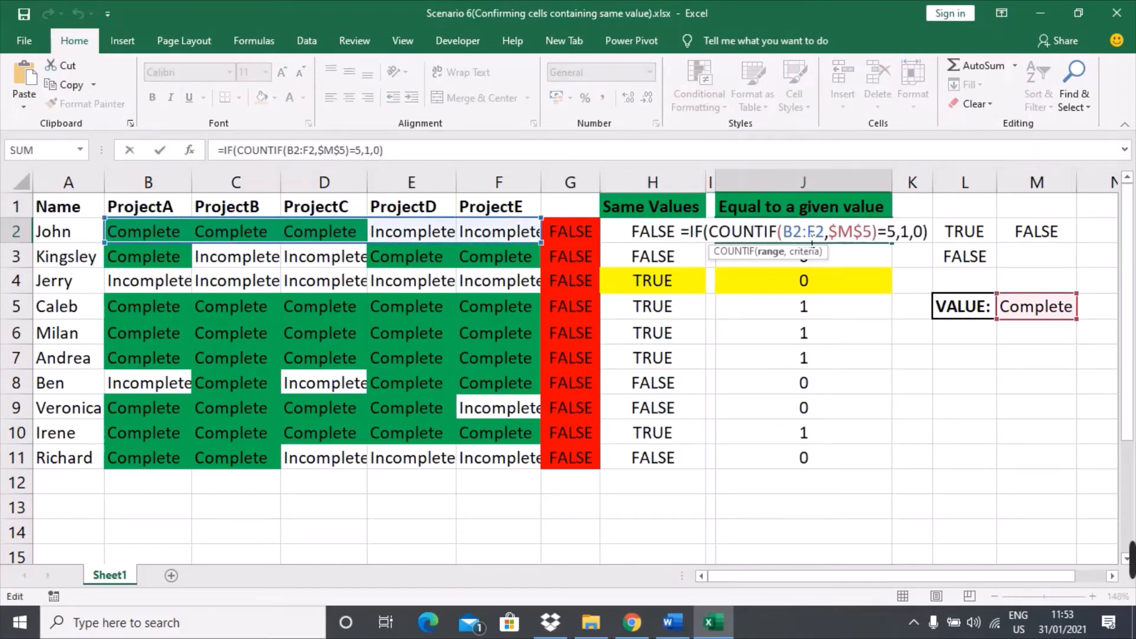
click(866, 240)
key(ctrl+Return)
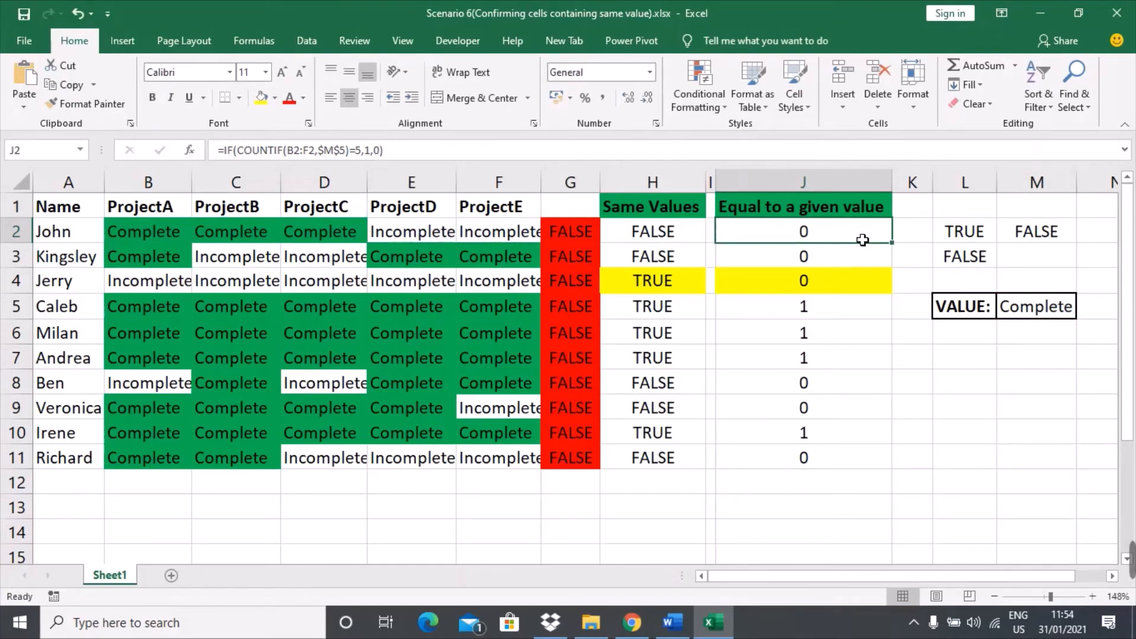
click(822, 197)
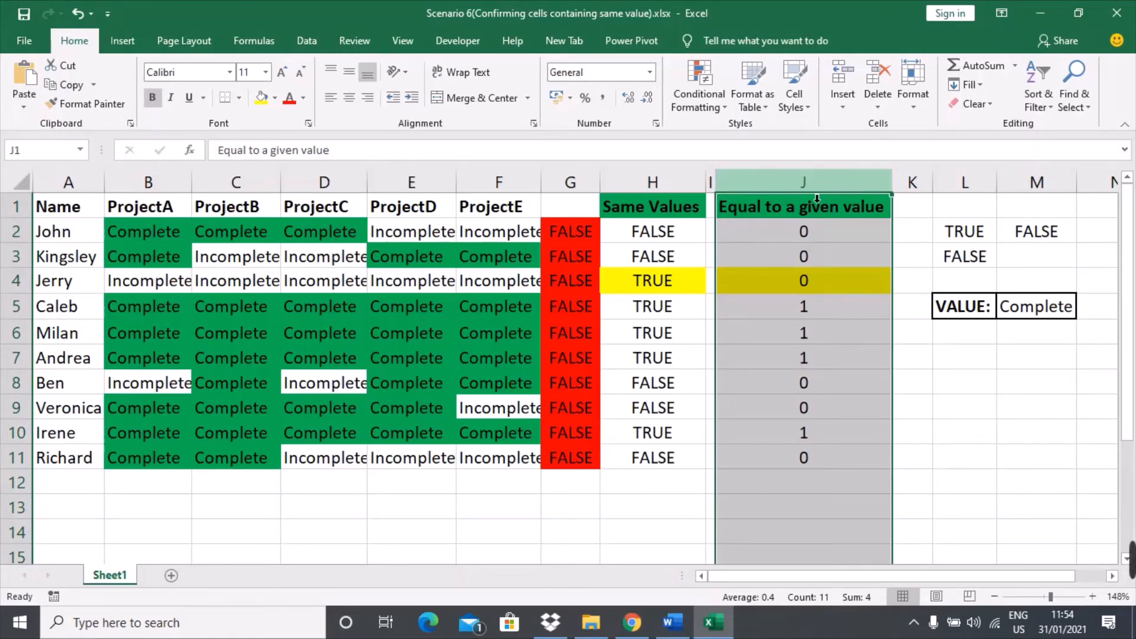
- Check the row 4 formulas in H4 and J4 against the project statuses in B4:F4
click(661, 286)
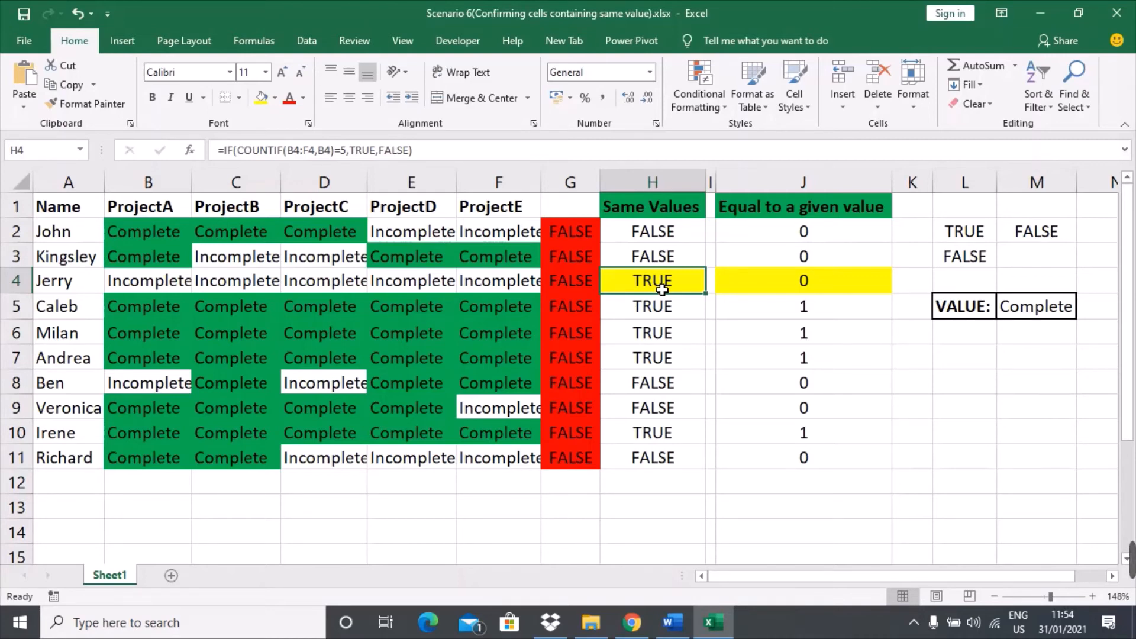
click(138, 290)
drag(137, 289, 488, 282)
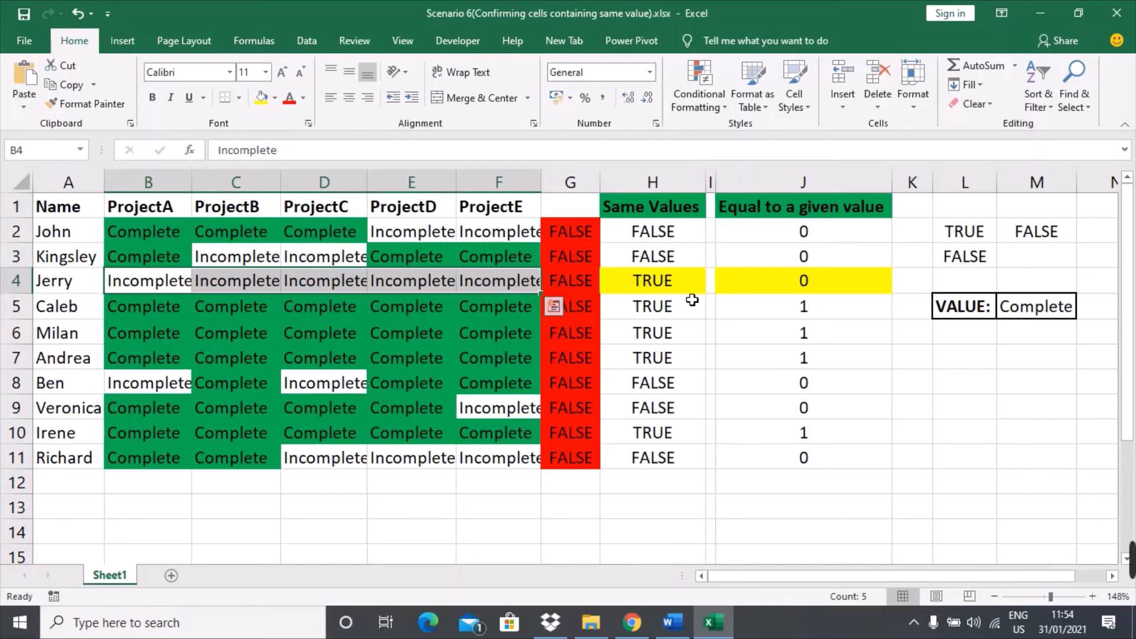
click(771, 287)
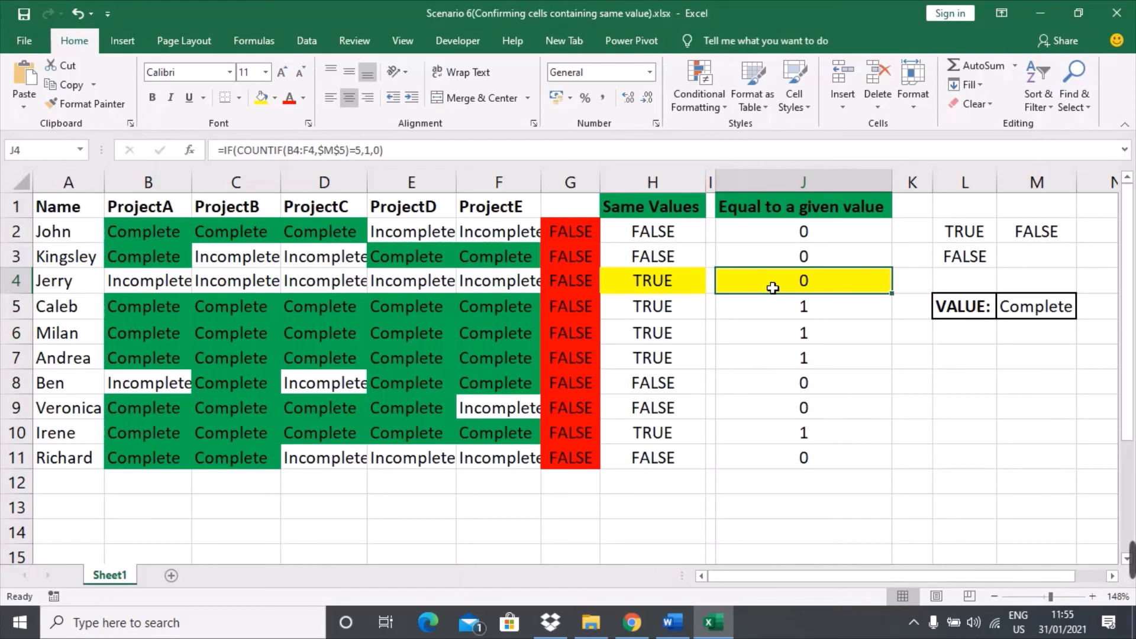
double_click(773, 288)
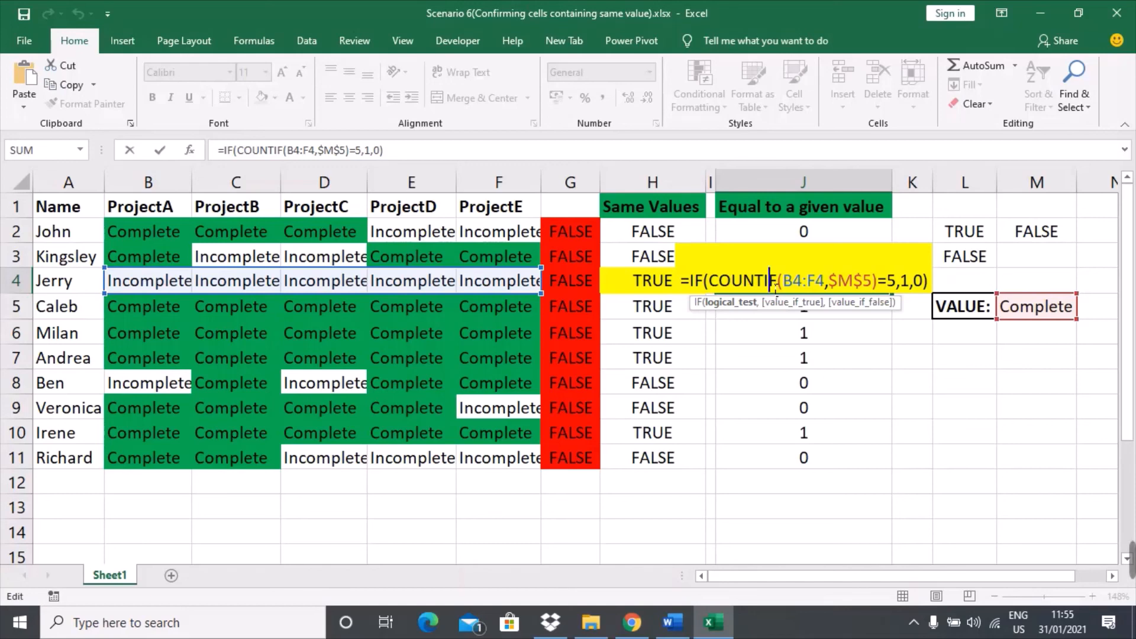
key(ctrl+Return)
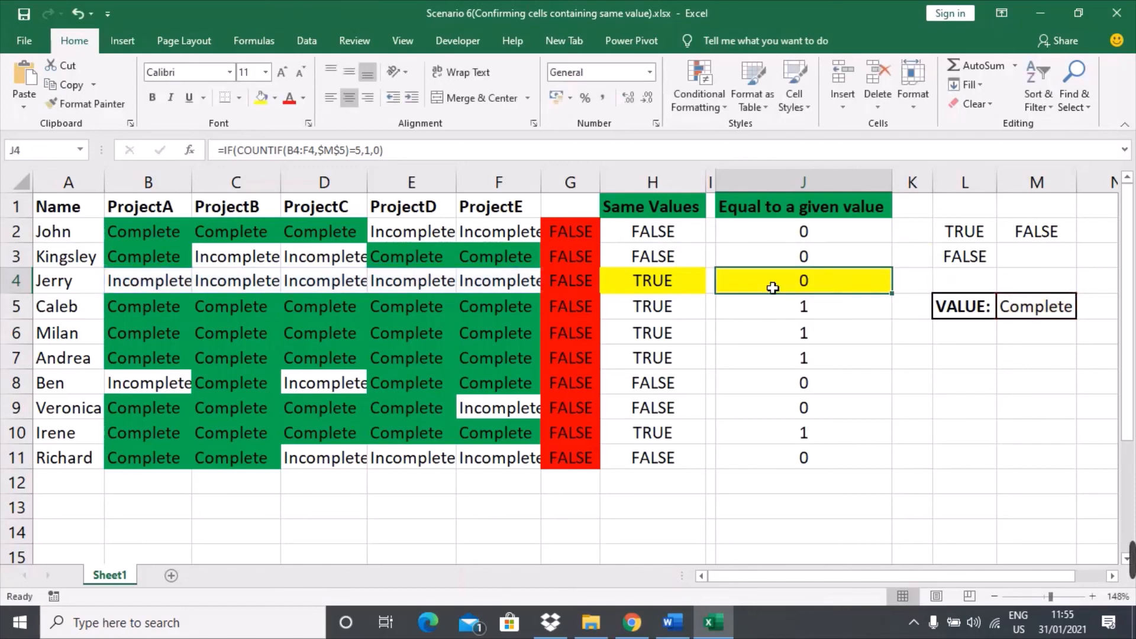